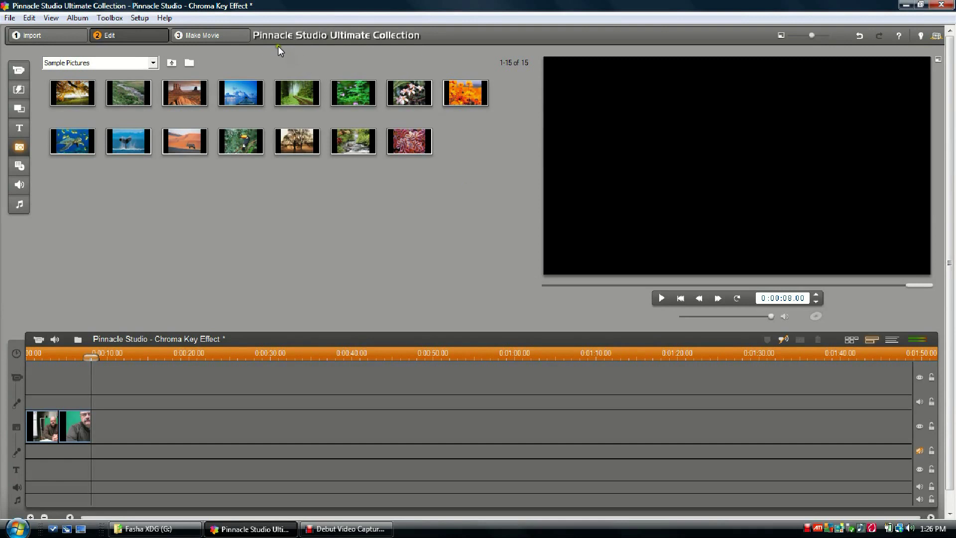
# - Place the orange flowers photo on the upper track and stretch it and the first green-screen clip to about 0:10
pyautogui.click(361, 47)
pyautogui.click(45, 426)
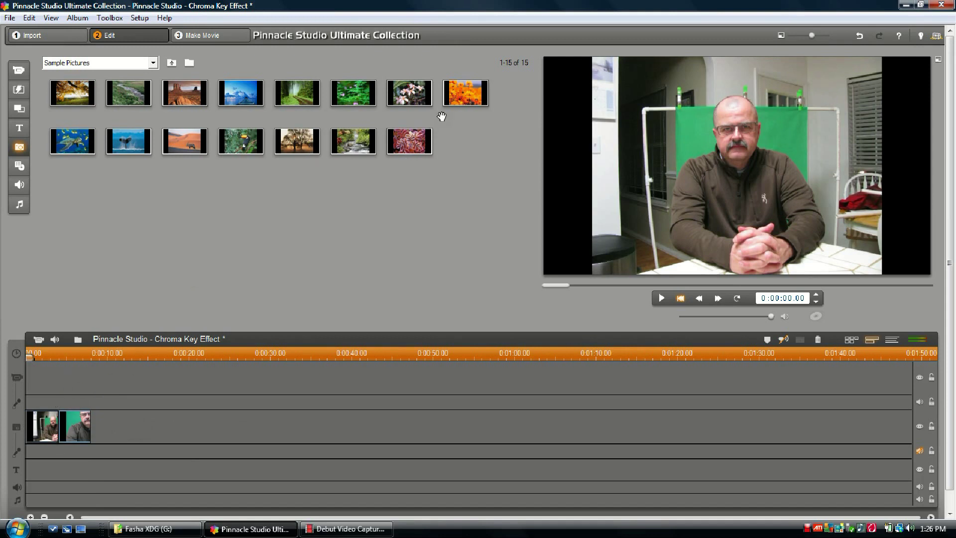
pyautogui.moveTo(460, 96); pyautogui.dragTo(26, 388)
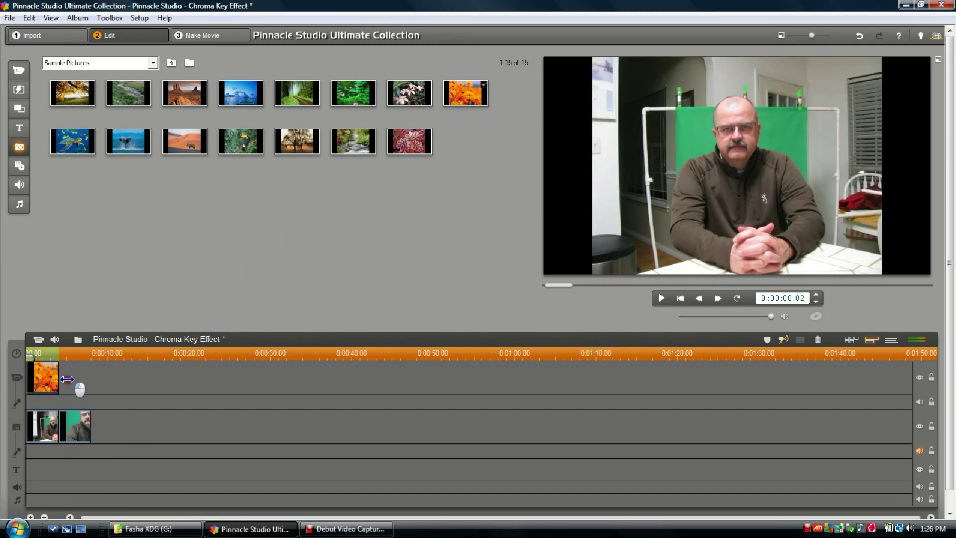
pyautogui.moveTo(95, 376); pyautogui.dragTo(105, 376)
pyautogui.moveTo(54, 420); pyautogui.dragTo(106, 420)
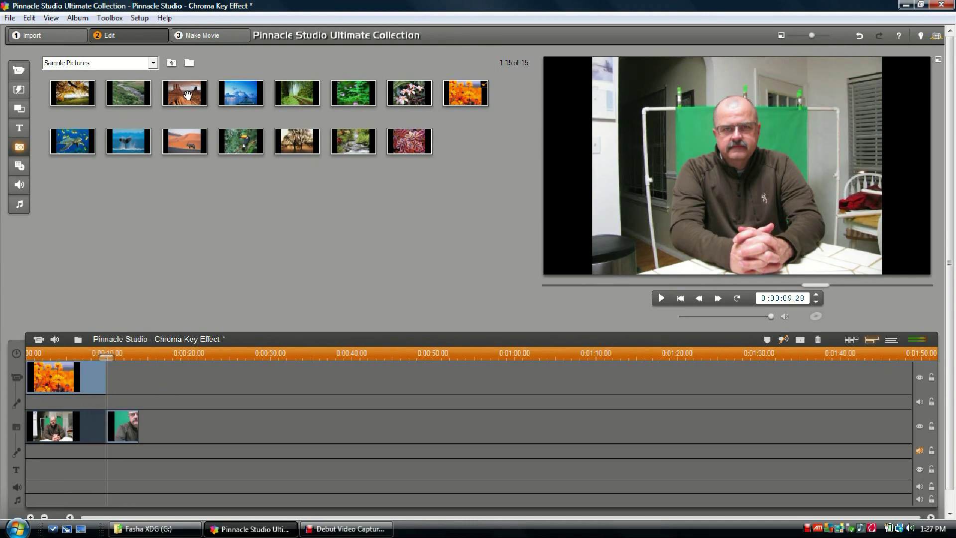
# - Add the desert photo after the flowers and extend it and the second green-screen clip to about 0:20
pyautogui.moveTo(186, 95); pyautogui.dragTo(108, 379)
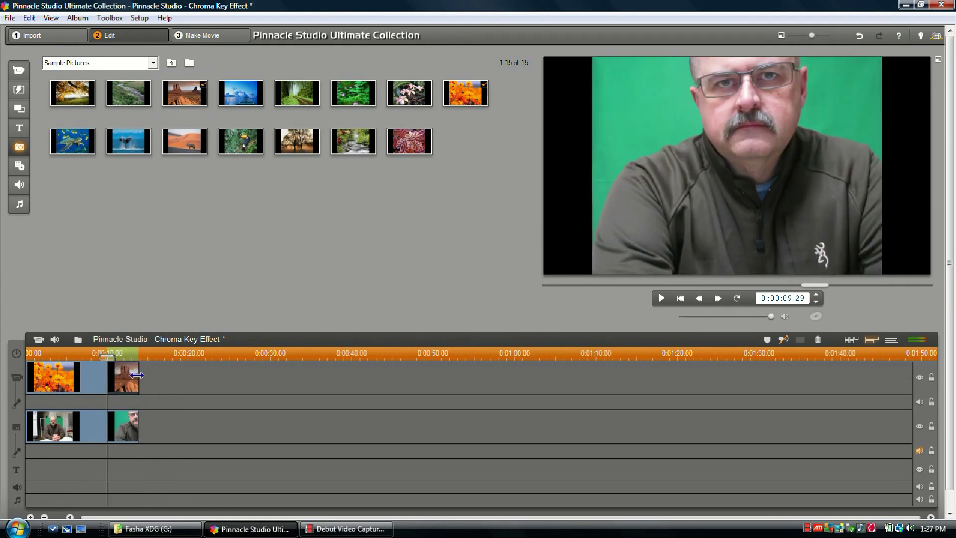
pyautogui.moveTo(166, 375); pyautogui.dragTo(190, 383)
pyautogui.click(132, 425)
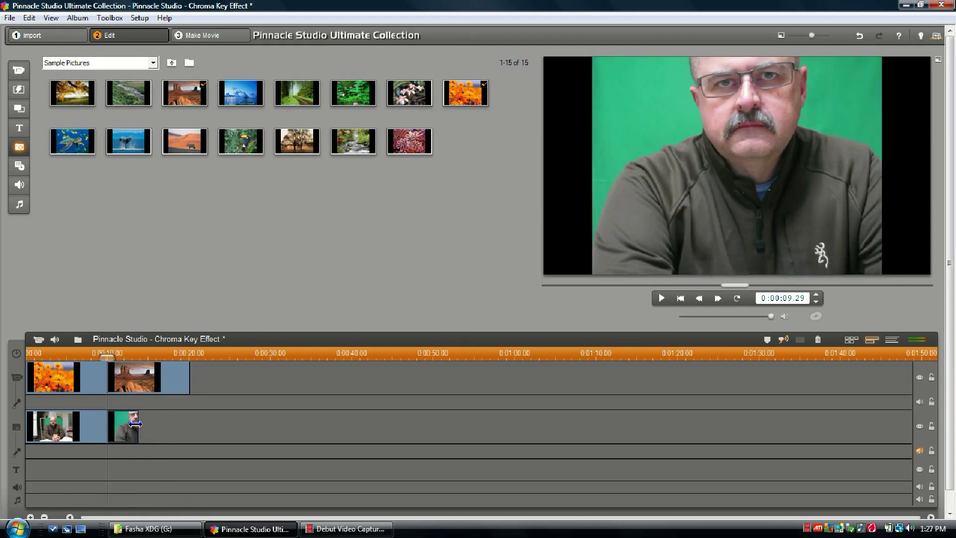
pyautogui.moveTo(138, 423); pyautogui.dragTo(188, 421)
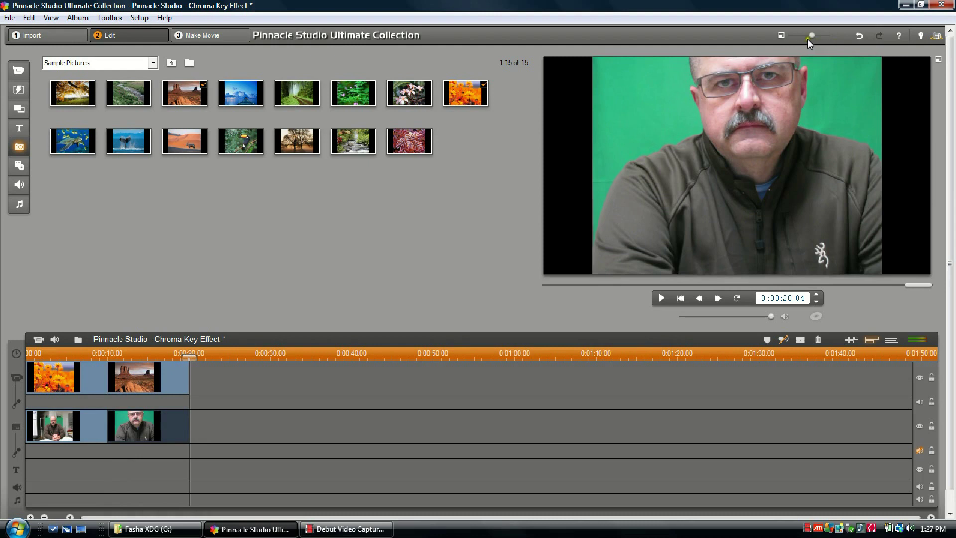
pyautogui.click(67, 424)
pyautogui.click(54, 379)
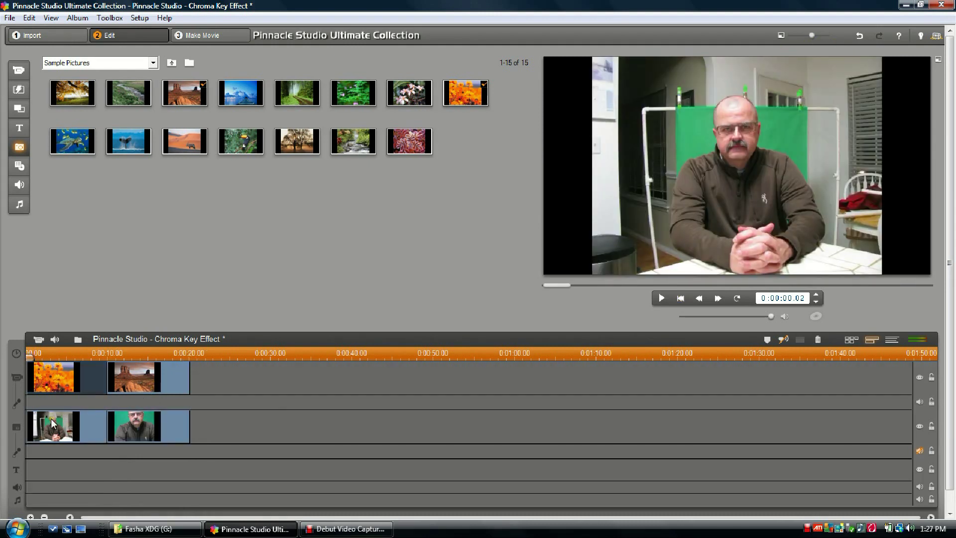
pyautogui.click(52, 422)
pyautogui.click(59, 380)
pyautogui.click(63, 419)
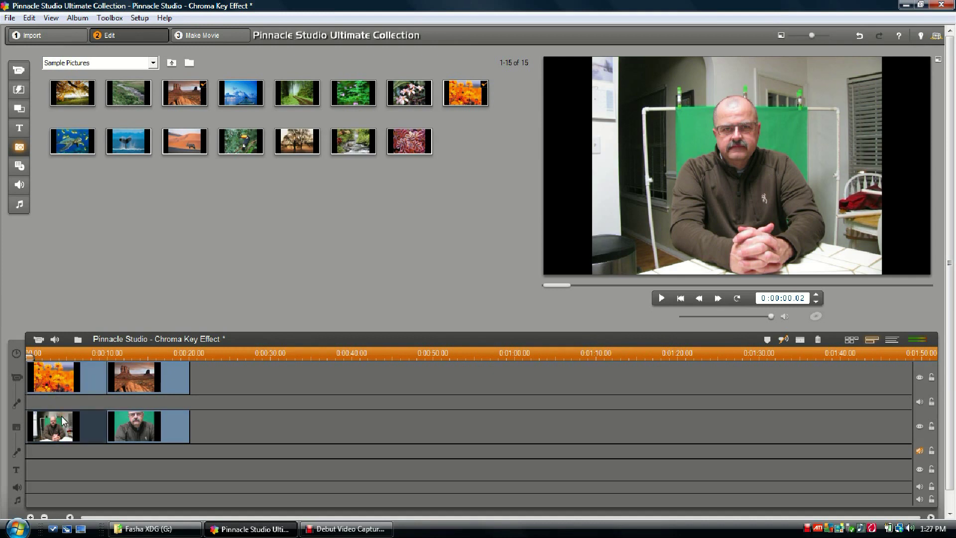
pyautogui.click(59, 377)
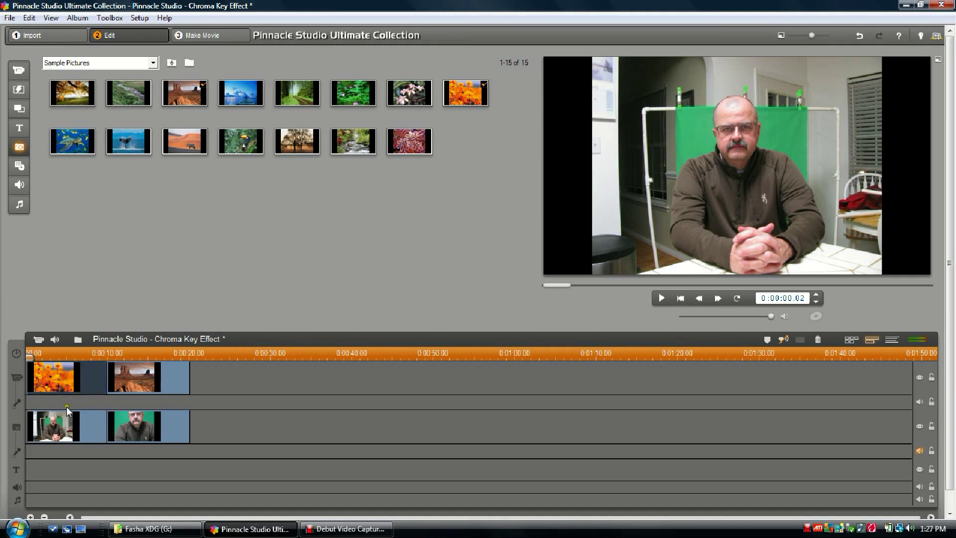
pyautogui.click(64, 418)
pyautogui.click(129, 429)
pyautogui.click(55, 429)
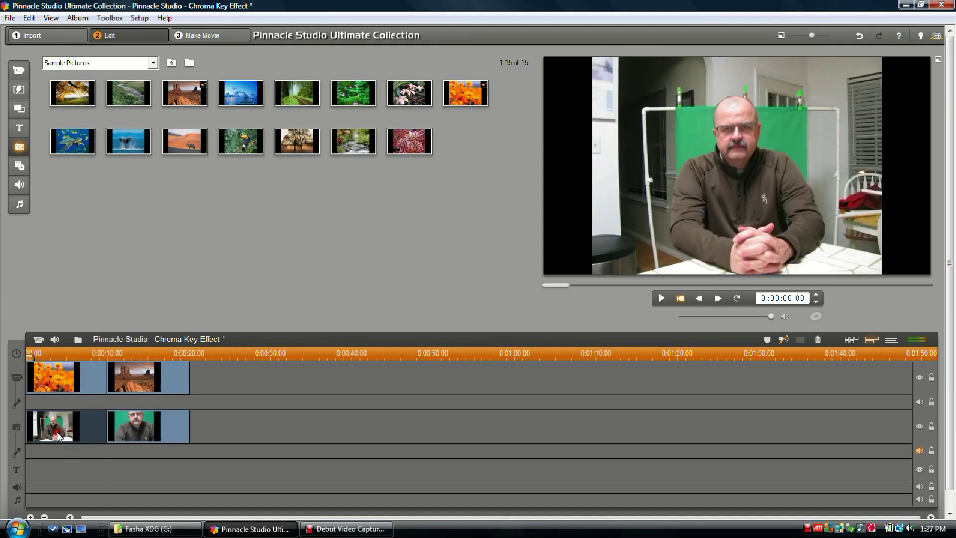
pyautogui.click(61, 419)
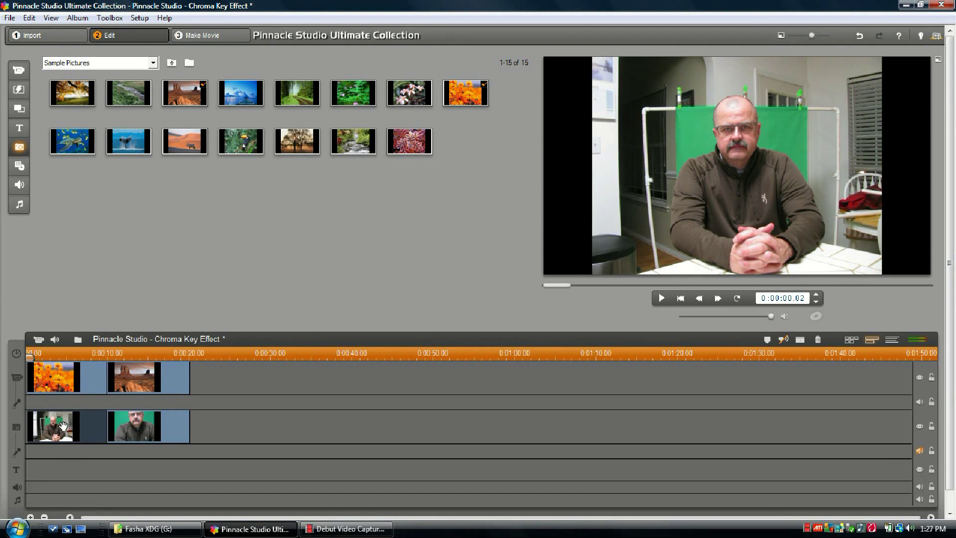
pyautogui.click(693, 144)
pyautogui.click(779, 140)
# - Add the Studio HD RTFx Chroma Keyer effect with the Green Screen Key preset to the first green-screen clip
pyautogui.click(46, 418)
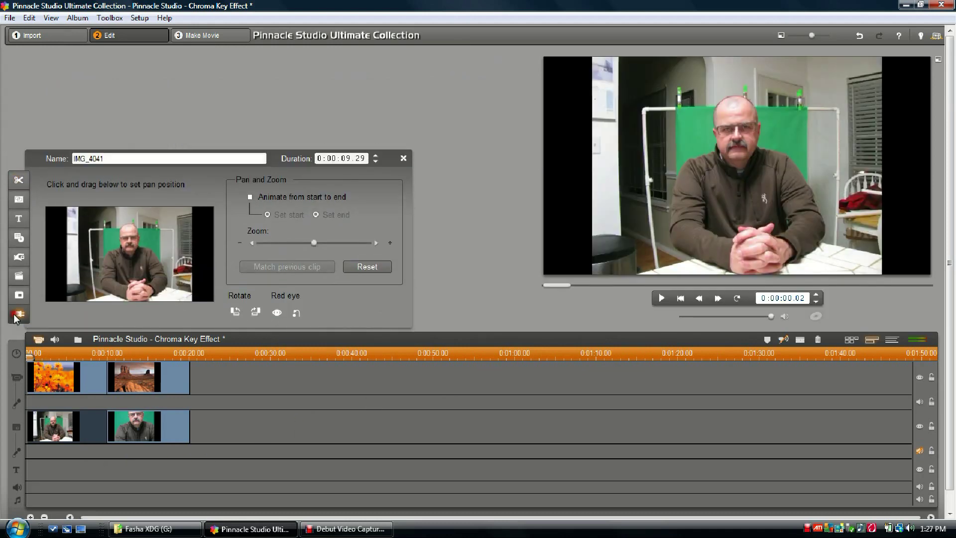
pyautogui.click(18, 313)
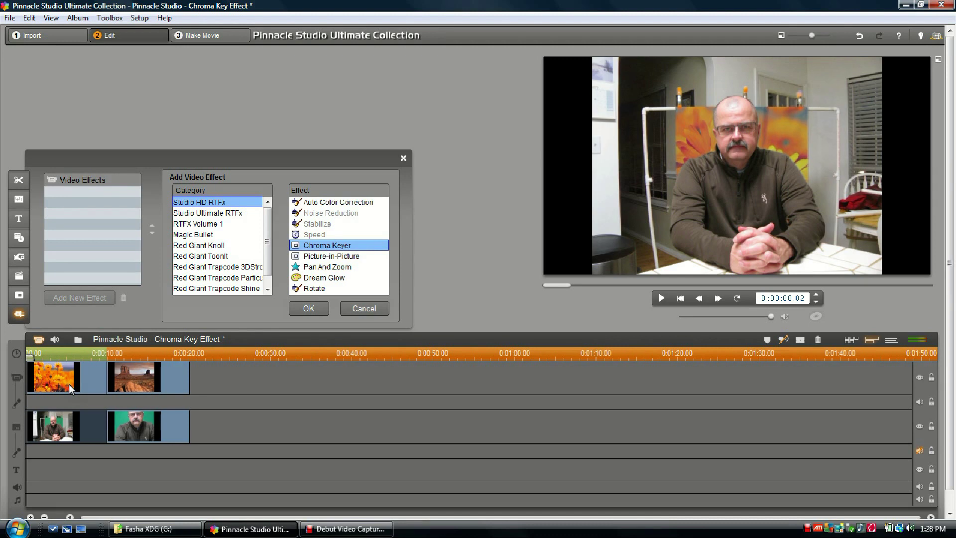
pyautogui.click(317, 308)
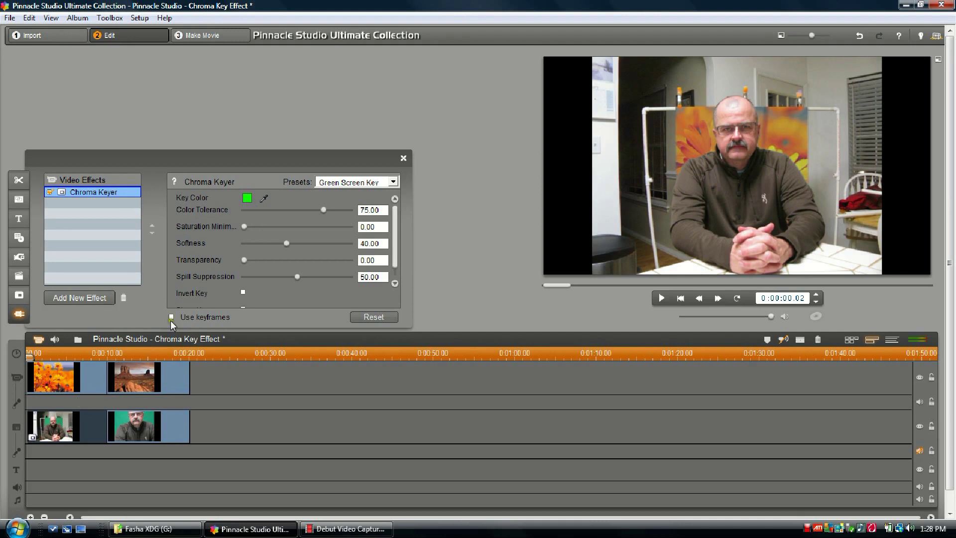
# - Sample the backdrop green as the Chroma Keyer key colour and scrub the first clip to check it
pyautogui.click(261, 201)
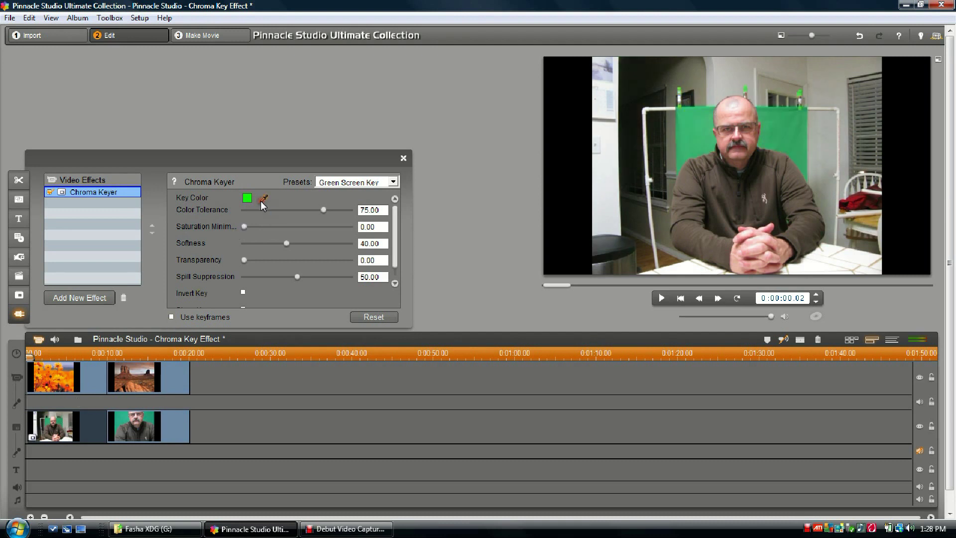
pyautogui.click(124, 415)
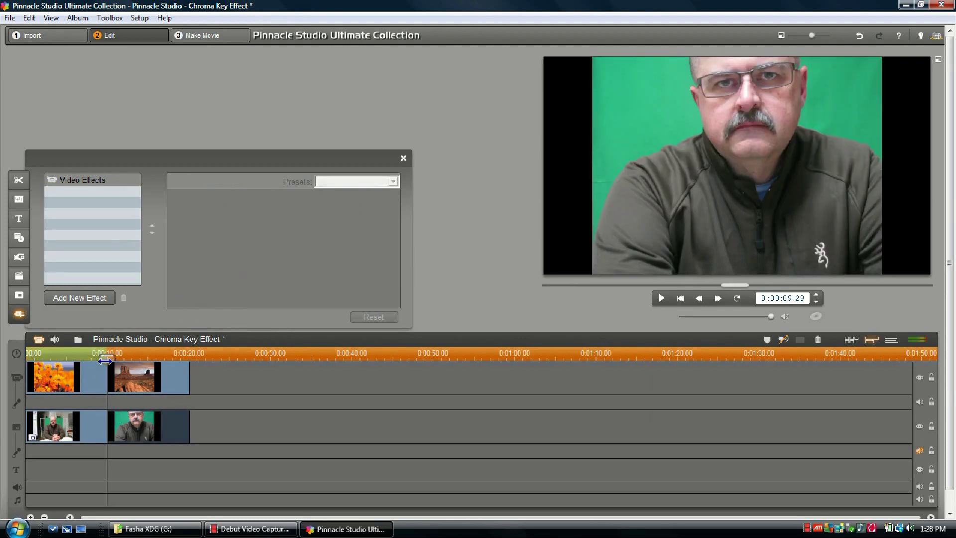
pyautogui.moveTo(105, 360); pyautogui.dragTo(28, 354)
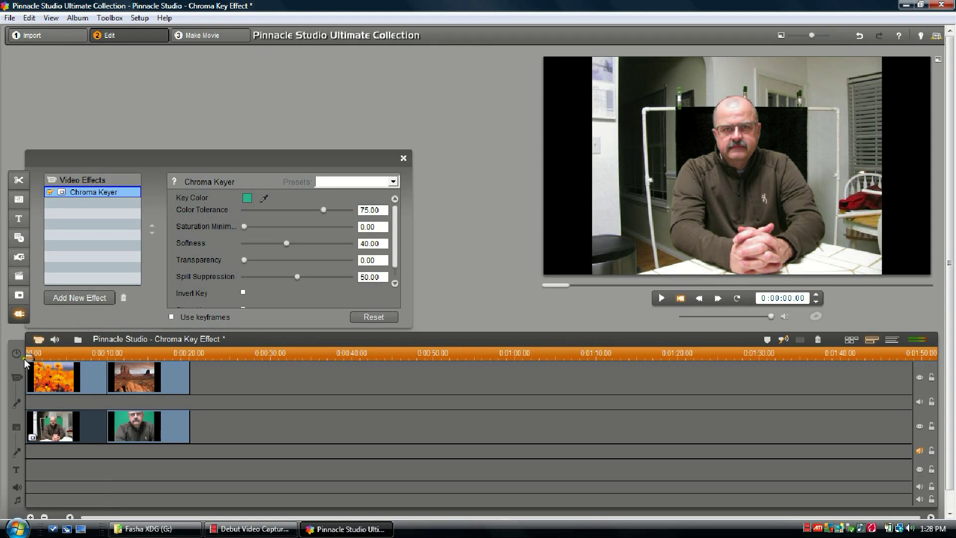
pyautogui.moveTo(28, 357); pyautogui.dragTo(31, 356)
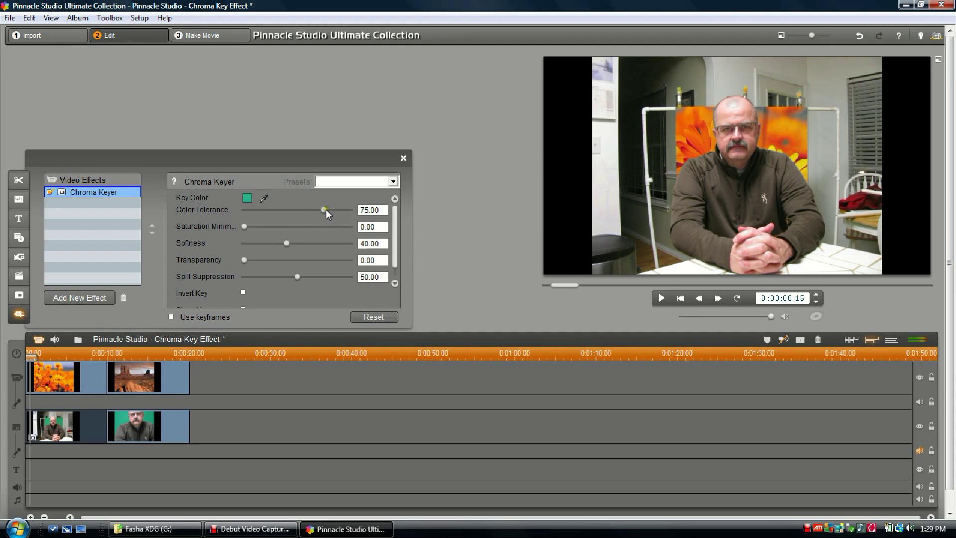
# - Push Color Tolerance to 100, compare a lower value, then return it to 100
pyautogui.moveTo(324, 209); pyautogui.dragTo(352, 211)
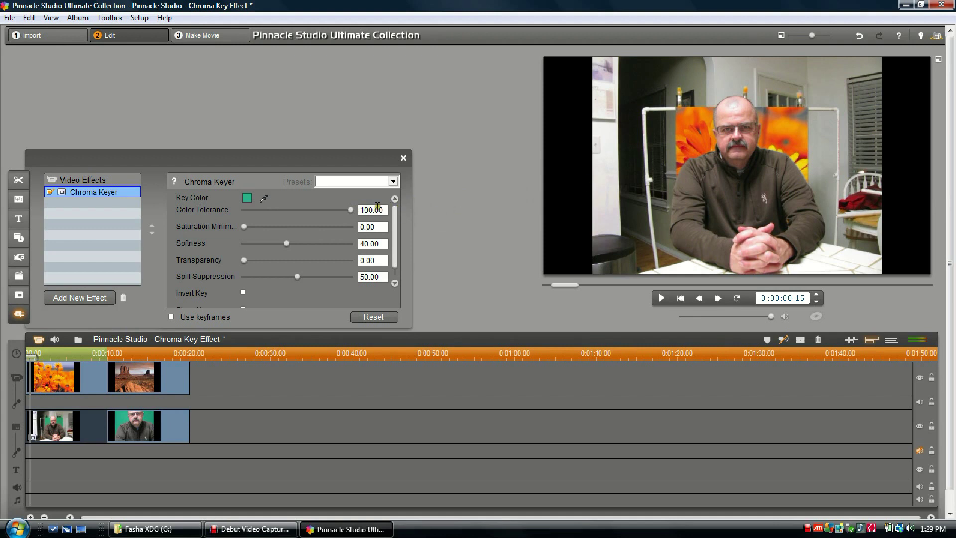
pyautogui.moveTo(351, 210); pyautogui.dragTo(234, 212)
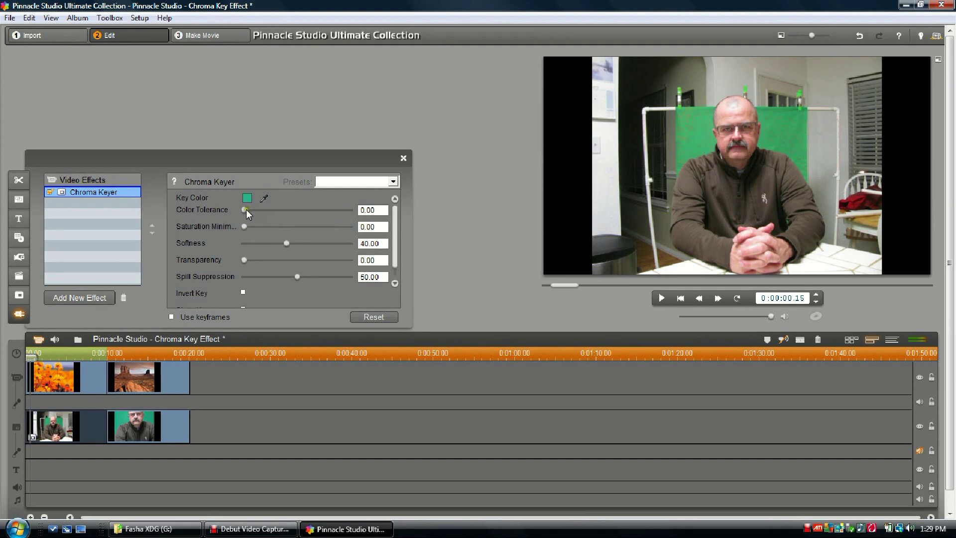
pyautogui.moveTo(243, 209); pyautogui.dragTo(357, 215)
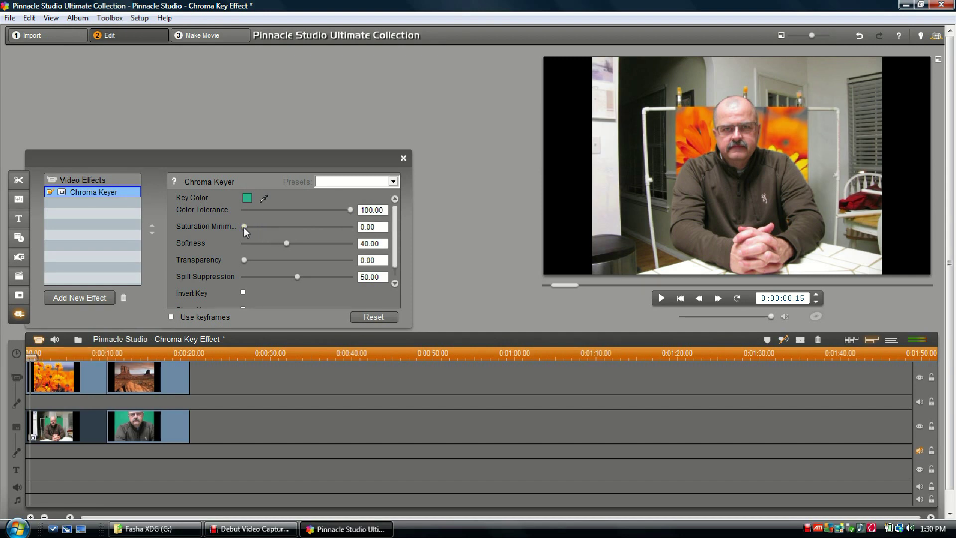
pyautogui.moveTo(243, 227)
pyautogui.mouseDown()
pyautogui.moveTo(353, 230)
pyautogui.moveTo(239, 231)
pyautogui.mouseUp()
pyautogui.moveTo(287, 243); pyautogui.dragTo(213, 247)
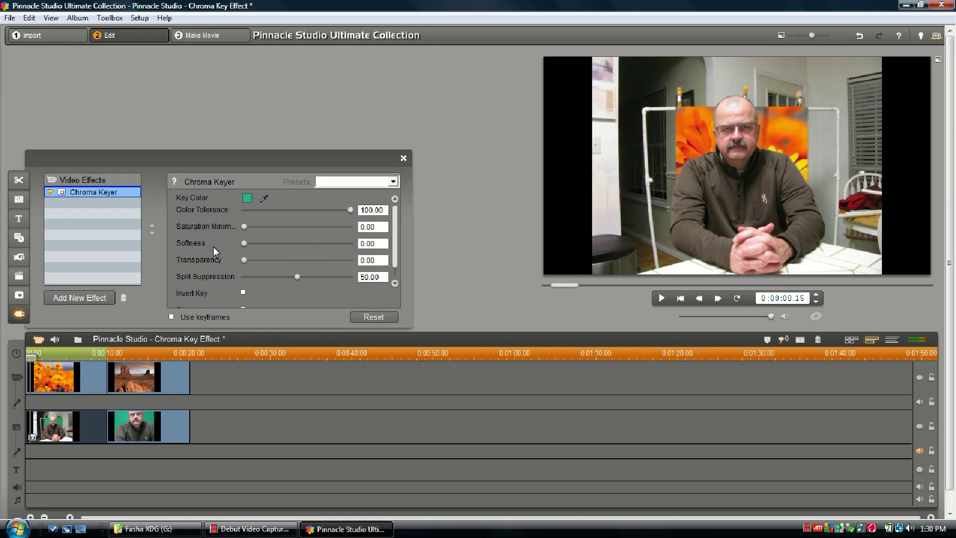
pyautogui.doubleClick(375, 242)
pyautogui.write('40')
pyautogui.click(379, 260)
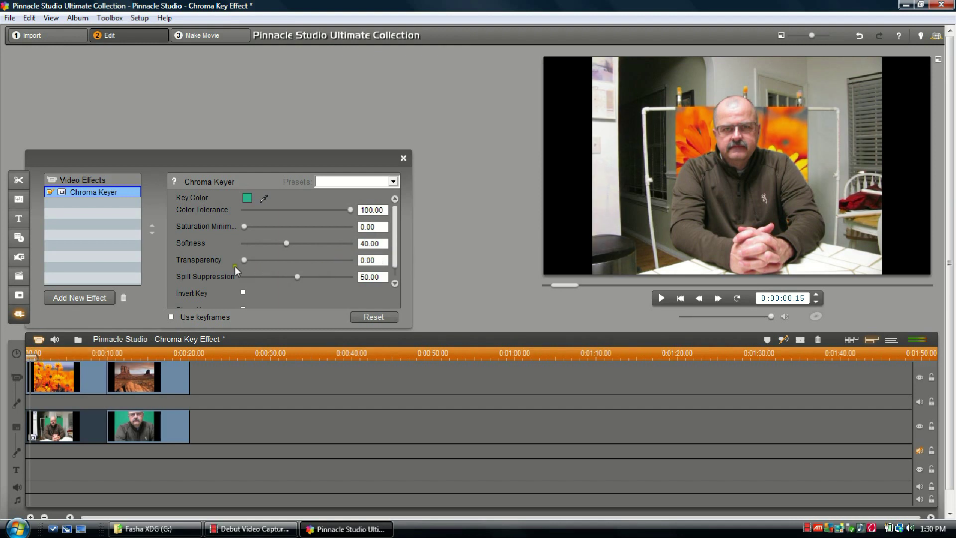
# - Compare Transparency values from fully transparent to fully opaque, then settle it at 24.71
pyautogui.moveTo(243, 260); pyautogui.dragTo(352, 260)
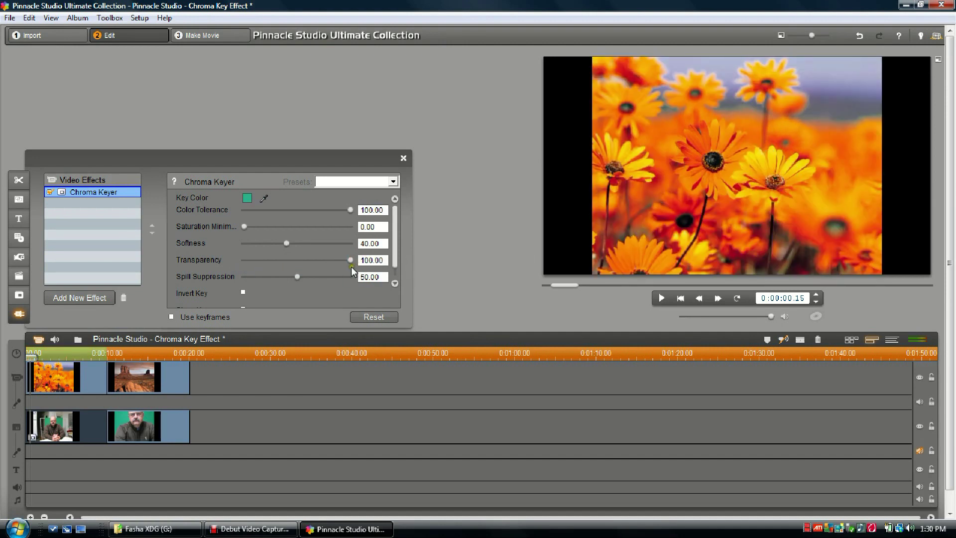
pyautogui.click(341, 260)
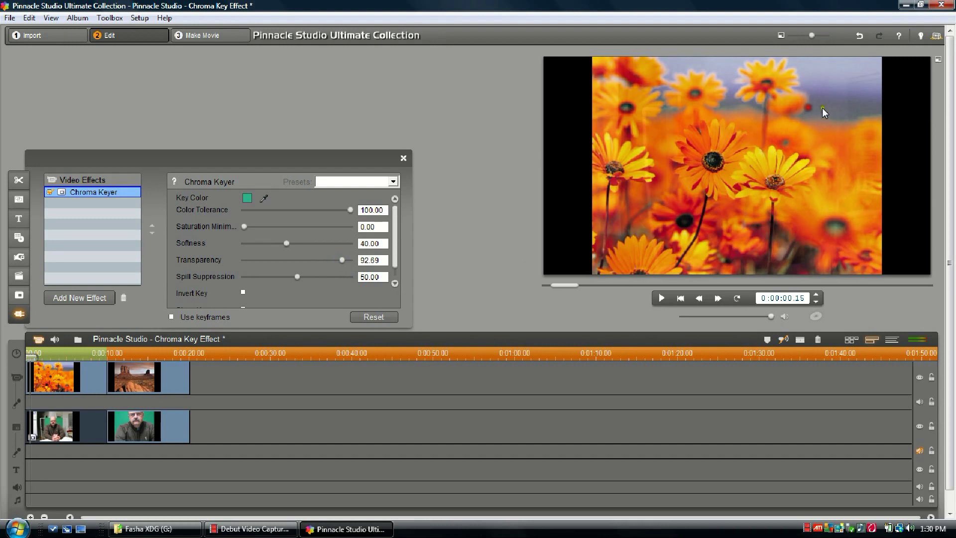
pyautogui.click(321, 258)
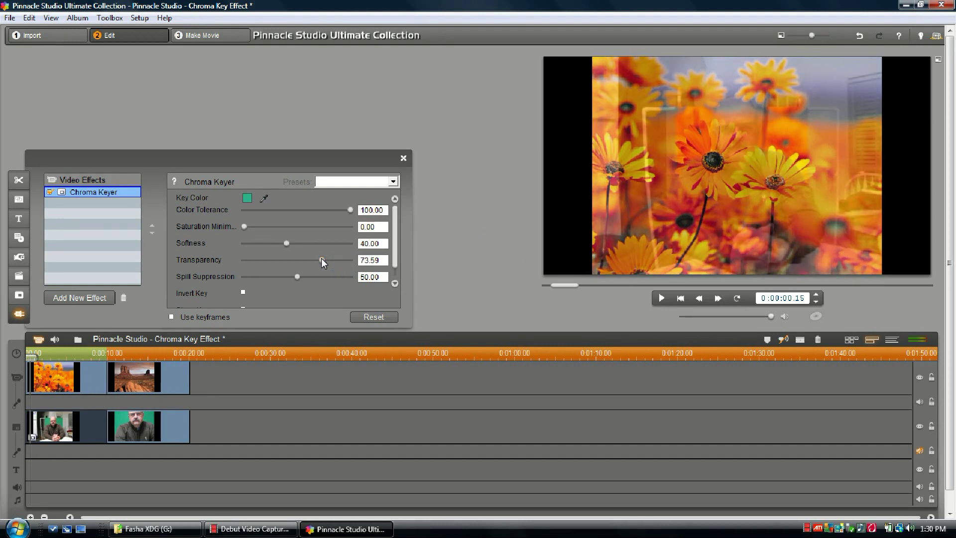
pyautogui.click(301, 260)
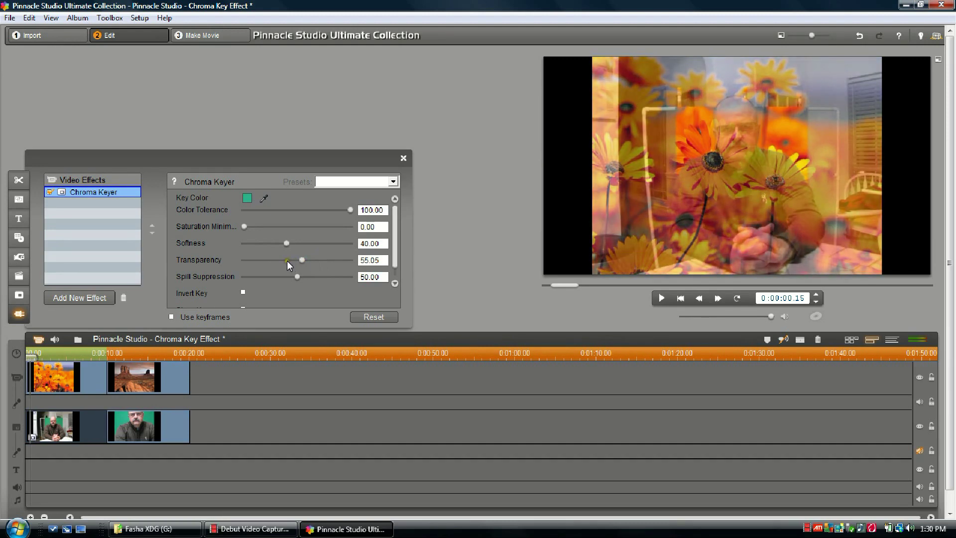
pyautogui.click(287, 261)
pyautogui.click(266, 261)
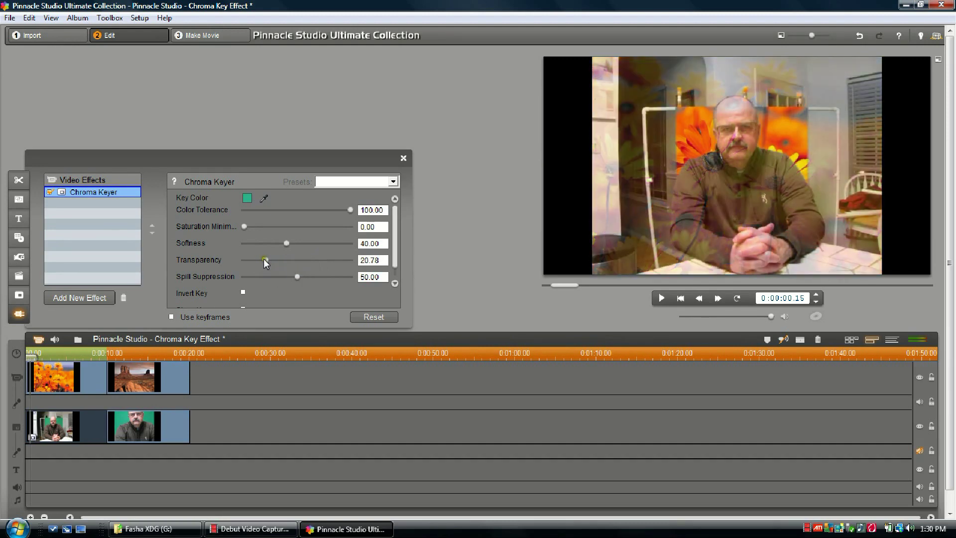
pyautogui.moveTo(264, 259); pyautogui.dragTo(231, 261)
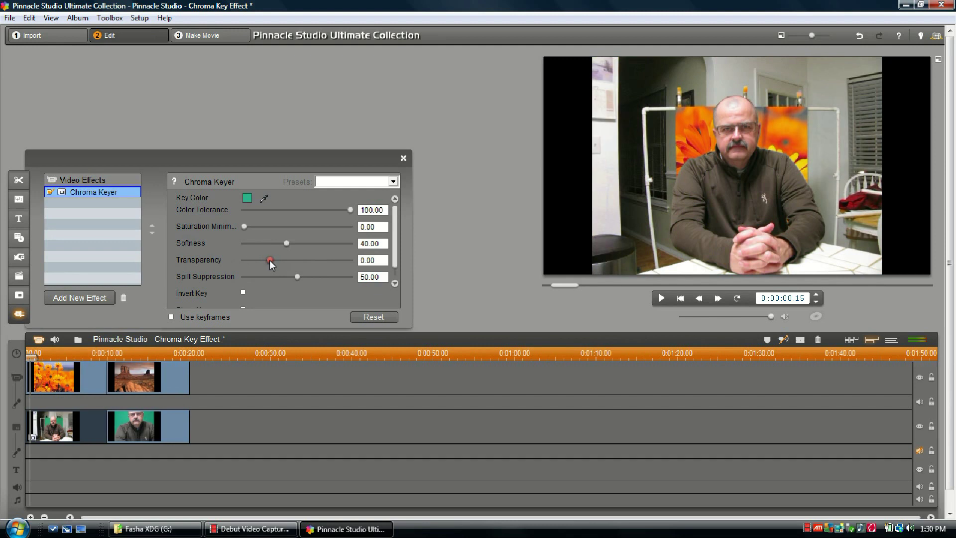
pyautogui.click(270, 260)
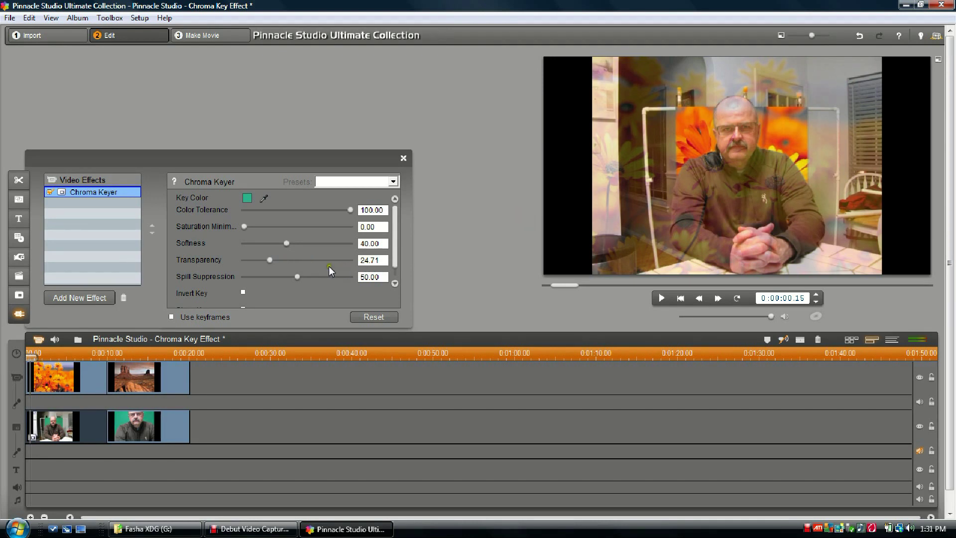
# - Drag Transparency down toward 0.00 and switch on Invert Key
pyautogui.moveTo(270, 259); pyautogui.dragTo(240, 261)
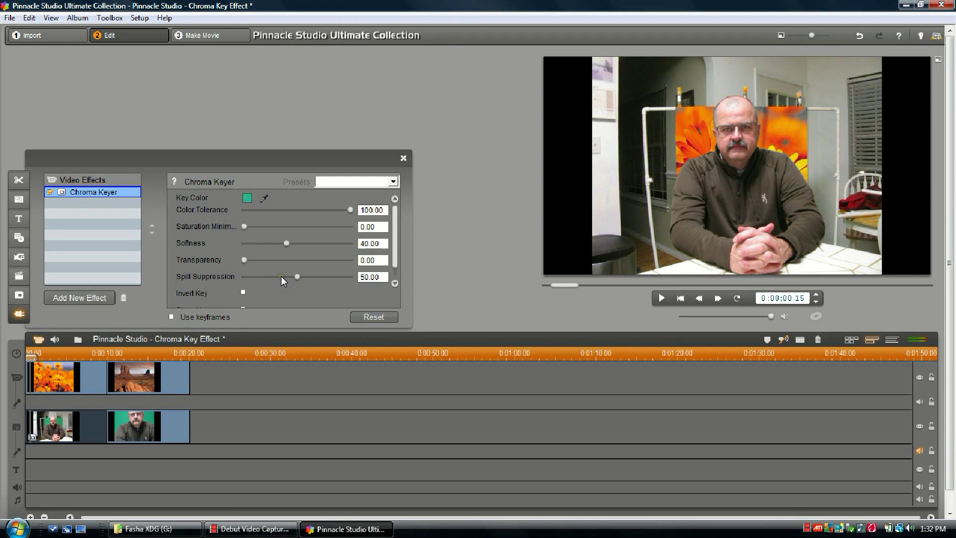
pyautogui.click(243, 292)
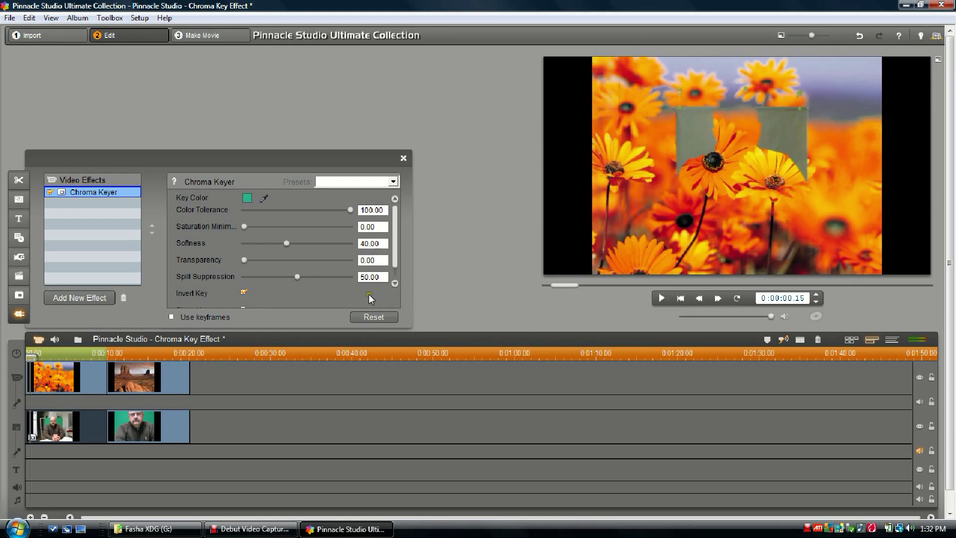
# - Turn Invert Key back off and reopen the first green-screen clip's properties
pyautogui.click(243, 293)
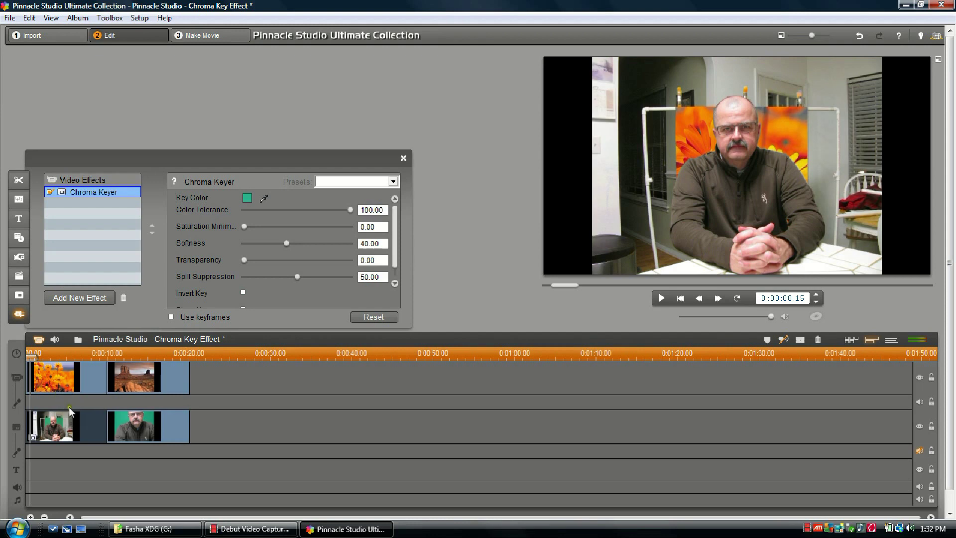
pyautogui.click(69, 386)
pyautogui.click(73, 418)
pyautogui.doubleClick(69, 423)
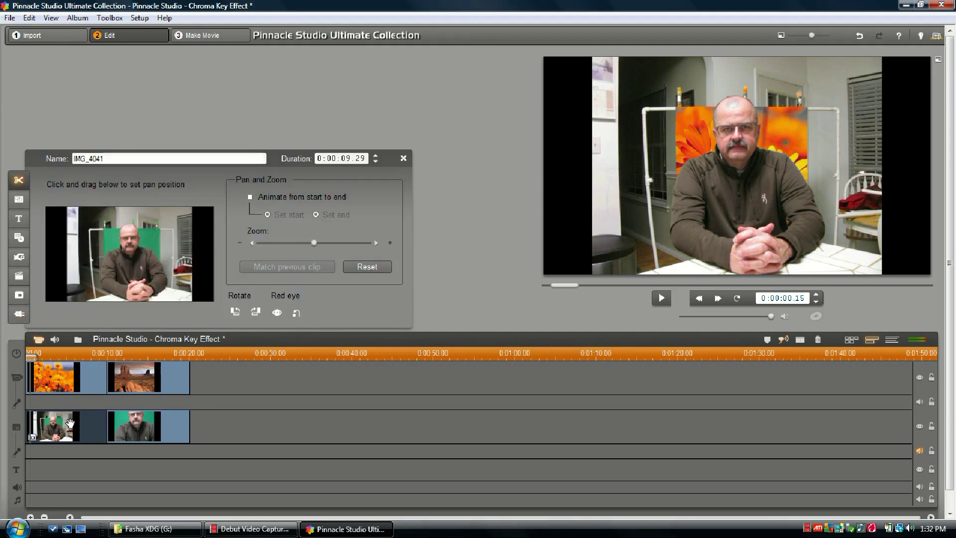
# - Close the Video Effects settings to return to the Sample Pictures album
pyautogui.click(27, 315)
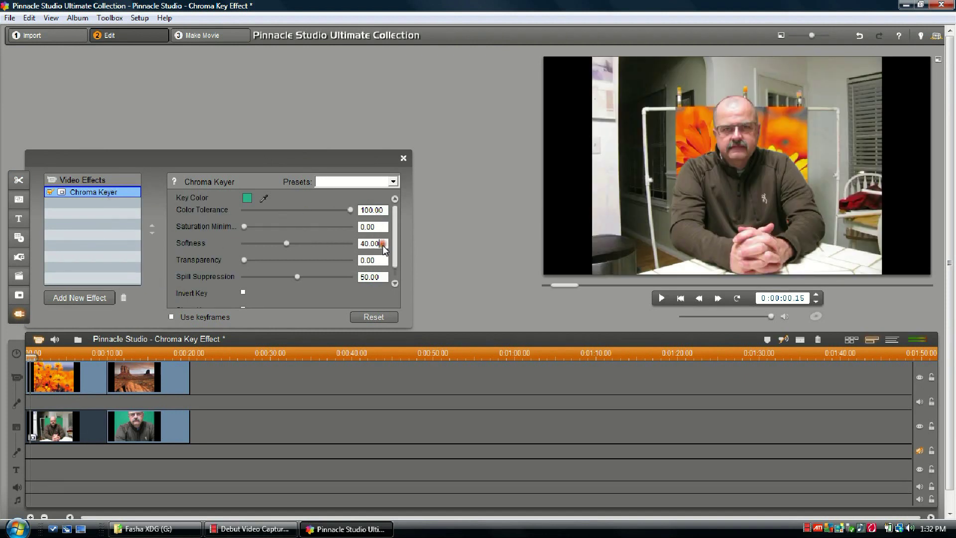
pyautogui.click(374, 276)
pyautogui.click(404, 158)
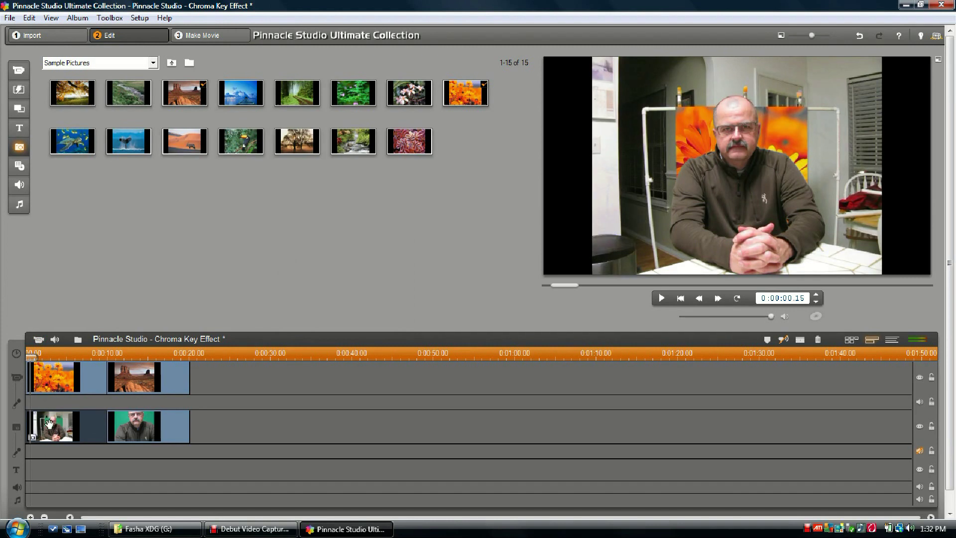
# - Copy all effects from the first overlay clip and paste the Chroma Keyer onto the second
pyautogui.moveTo(26, 358); pyautogui.dragTo(43, 388)
pyautogui.rightClick(73, 440)
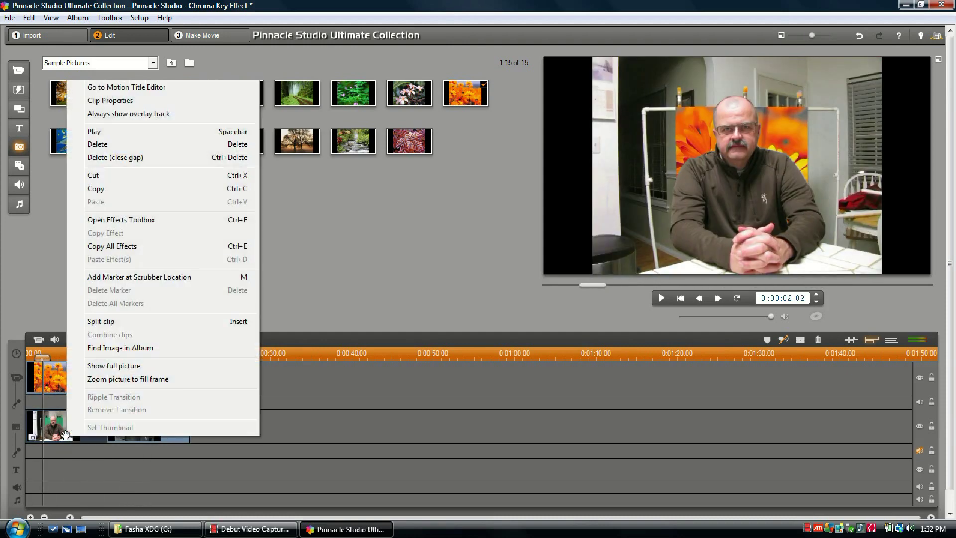
pyautogui.click(133, 246)
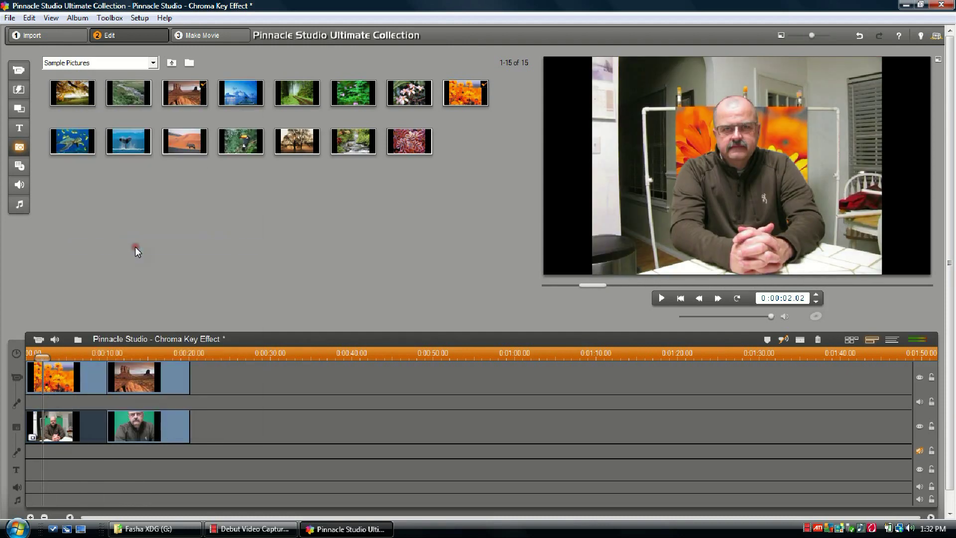
pyautogui.click(133, 411)
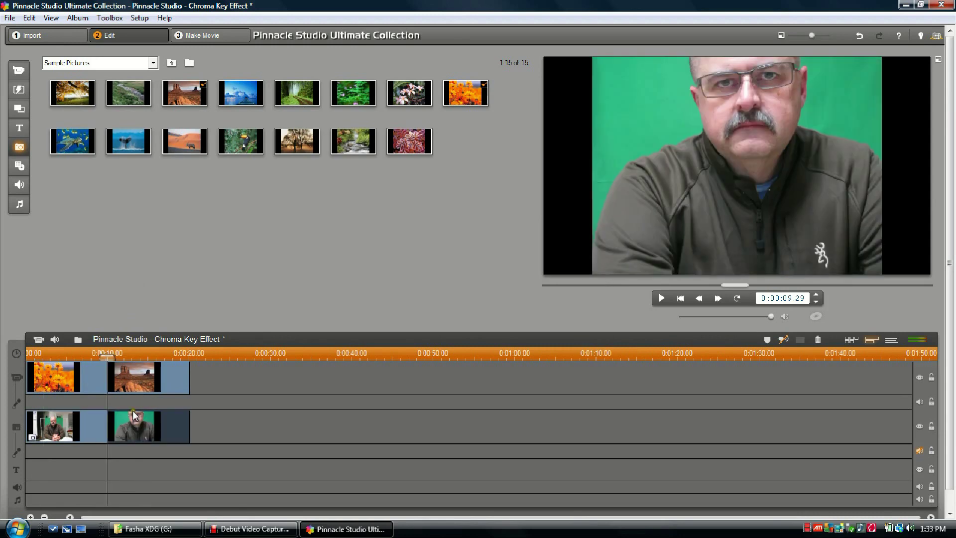
pyautogui.moveTo(111, 355); pyautogui.dragTo(122, 354)
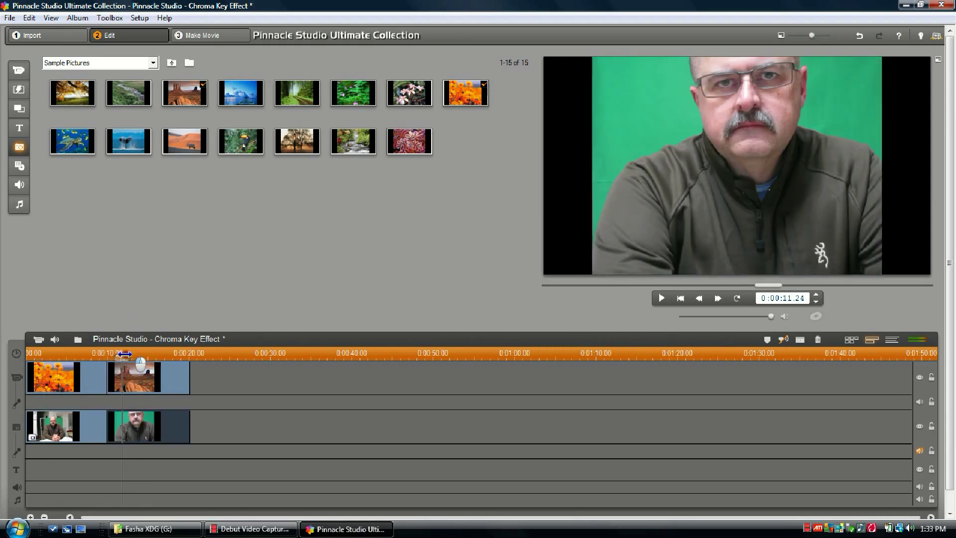
pyautogui.rightClick(141, 415)
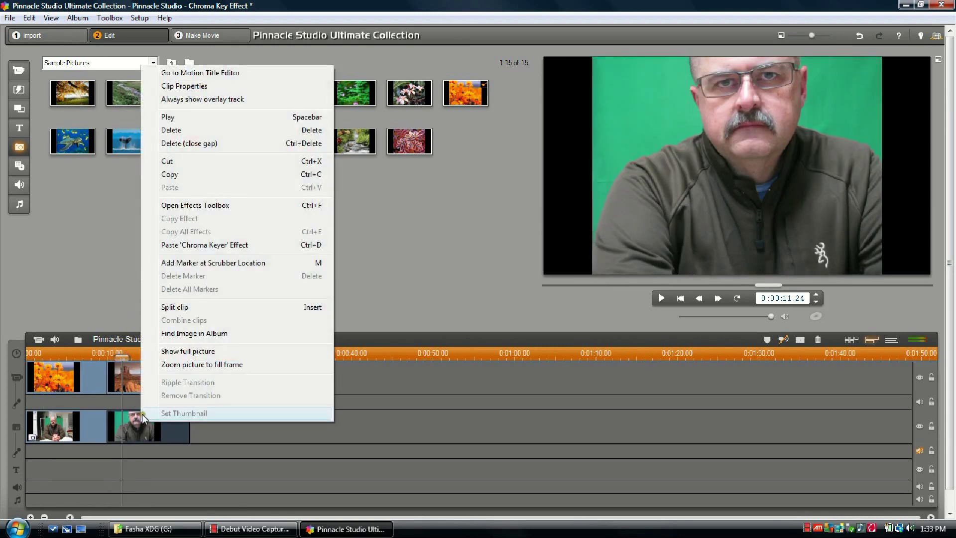
pyautogui.click(206, 246)
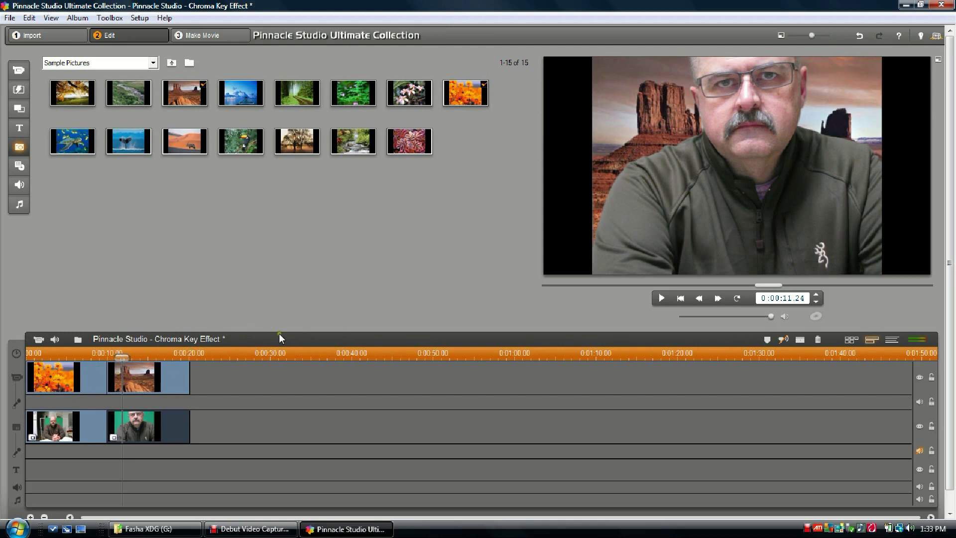
pyautogui.click(173, 61)
# - Drag Beast Intro - Blue Smoke 2 Muted from Openings & Credits > 2012 videos after the desert photo
pyautogui.click(172, 62)
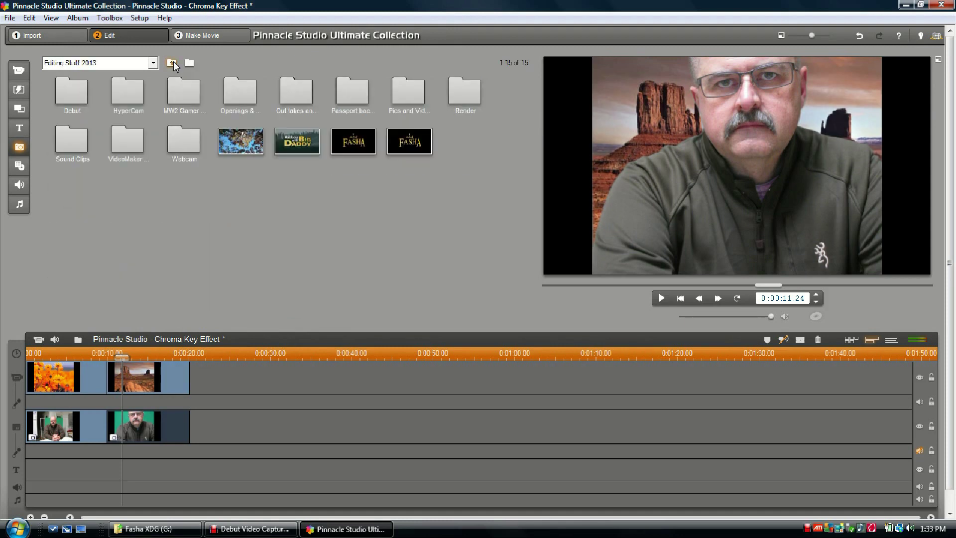
pyautogui.doubleClick(235, 95)
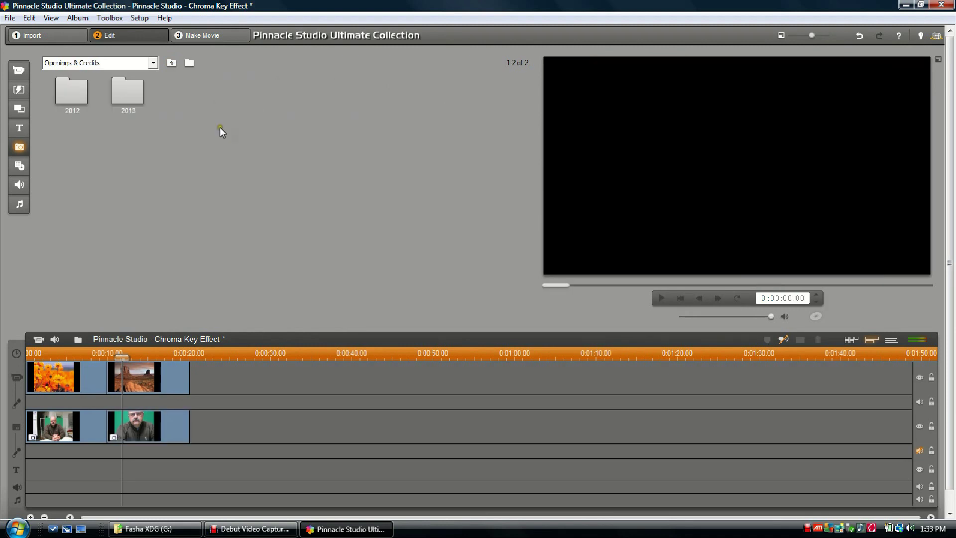
pyautogui.doubleClick(82, 98)
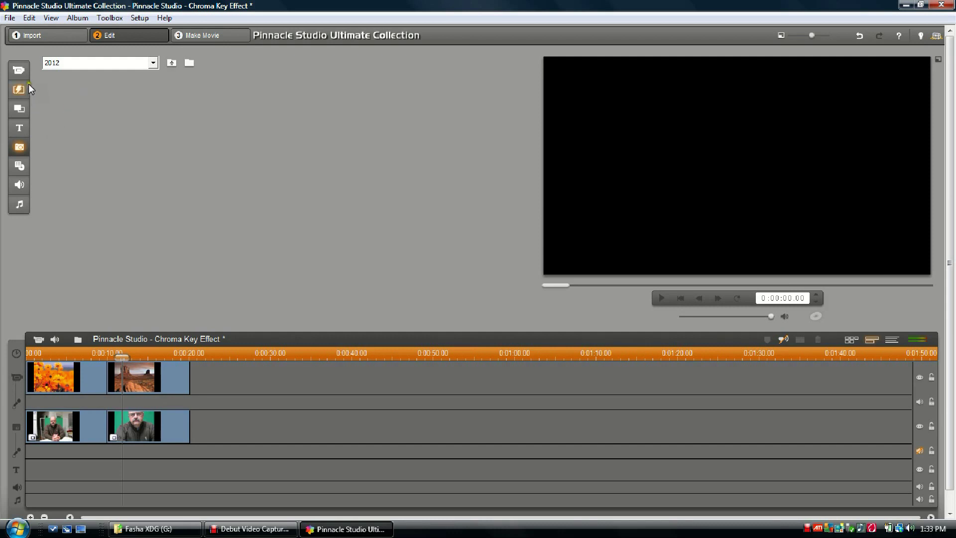
pyautogui.click(21, 70)
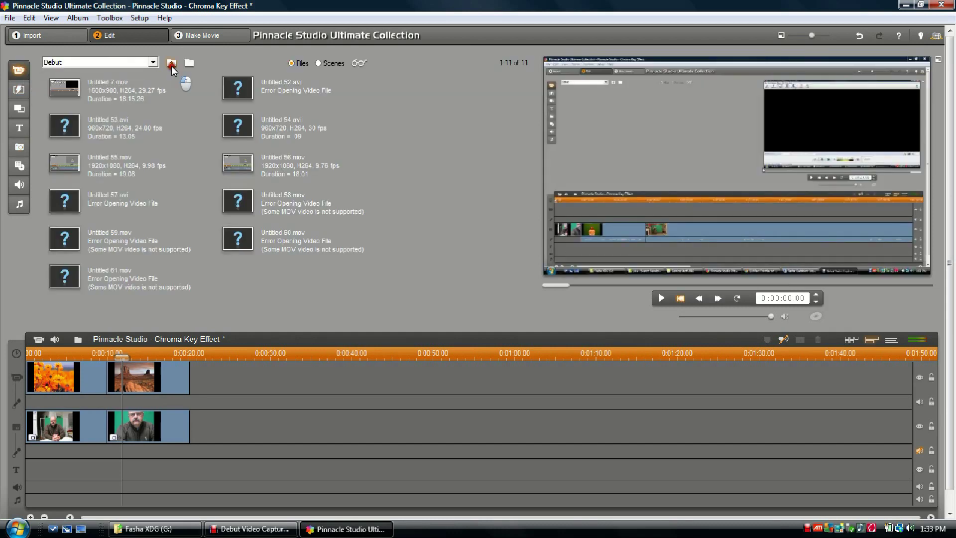
pyautogui.click(171, 63)
pyautogui.doubleClick(235, 126)
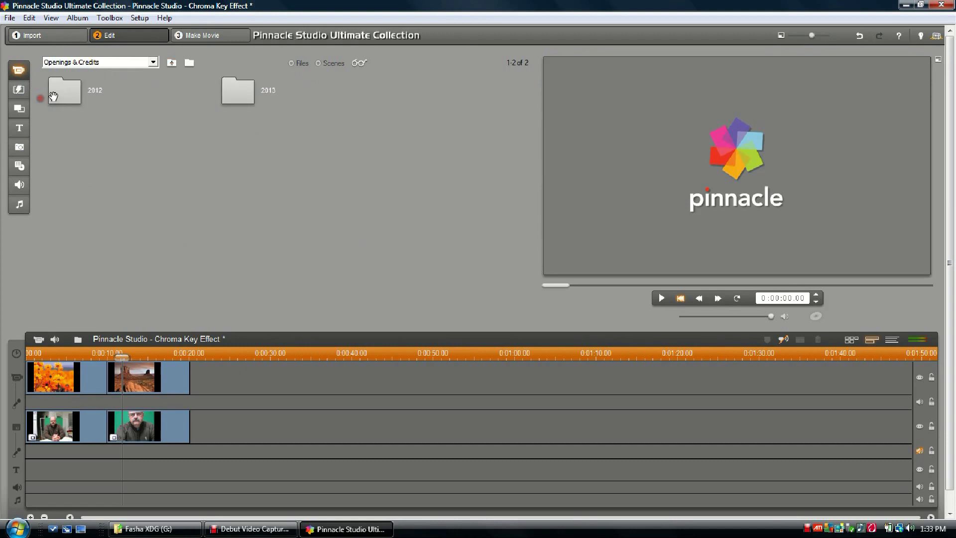
pyautogui.doubleClick(63, 98)
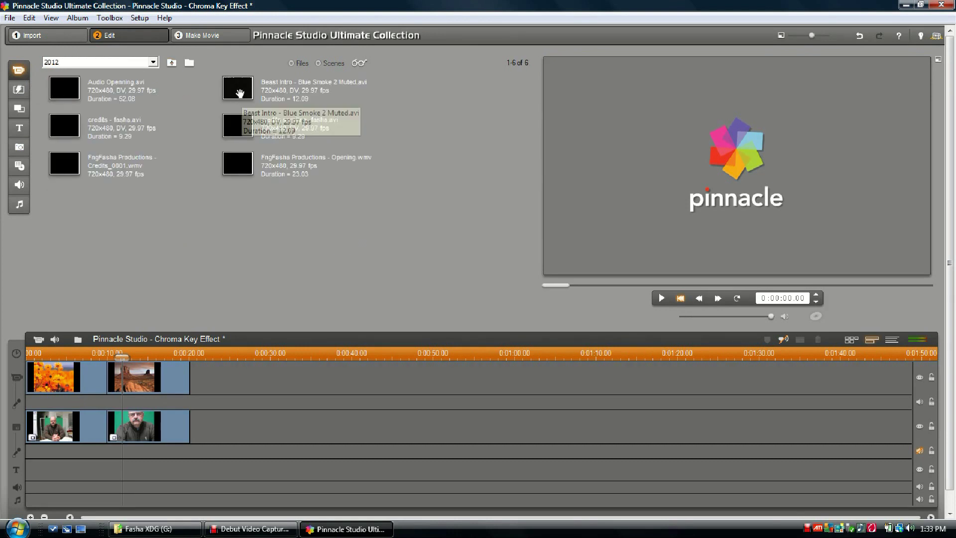
pyautogui.moveTo(238, 90); pyautogui.dragTo(197, 387)
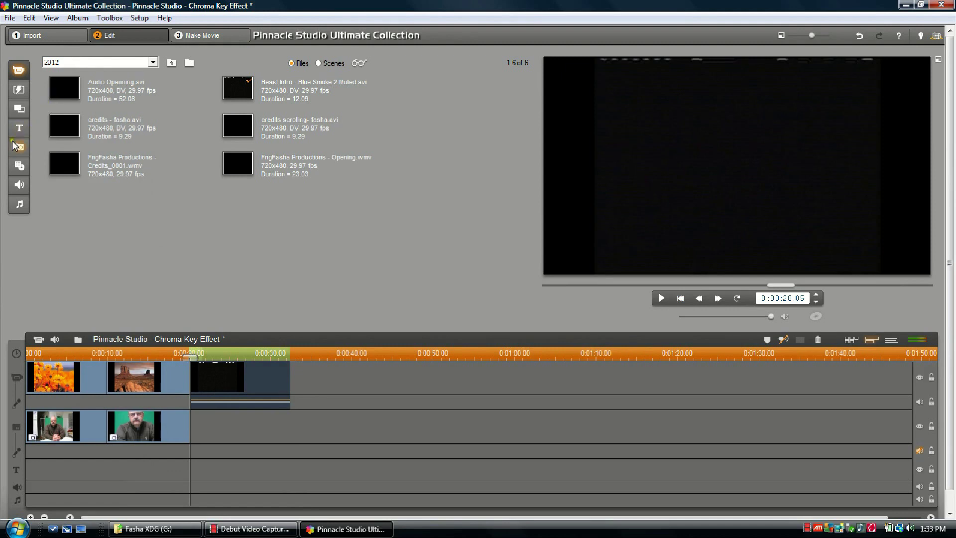
# - Play the Beast Intro blue smoke clip in the preview, then pause it
pyautogui.click(127, 422)
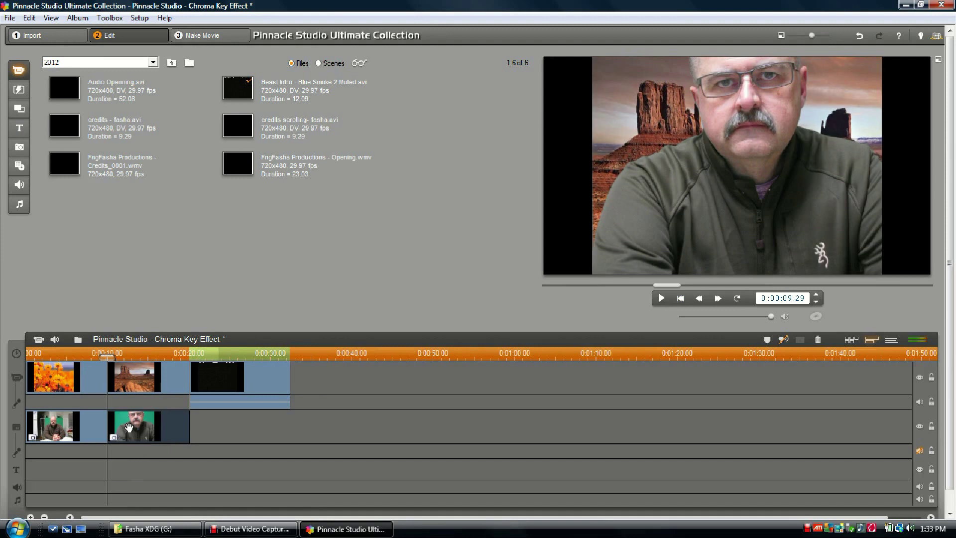
pyautogui.click(212, 377)
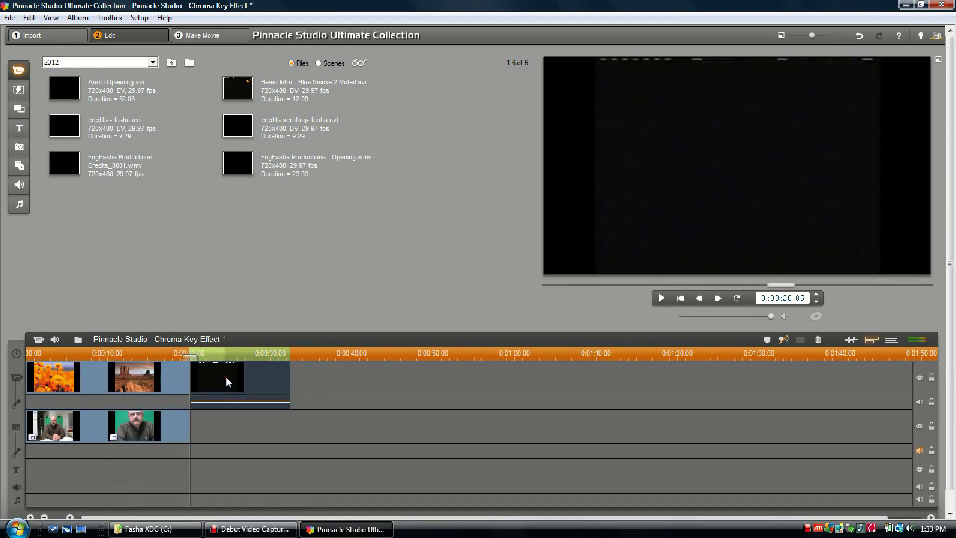
pyautogui.click(661, 298)
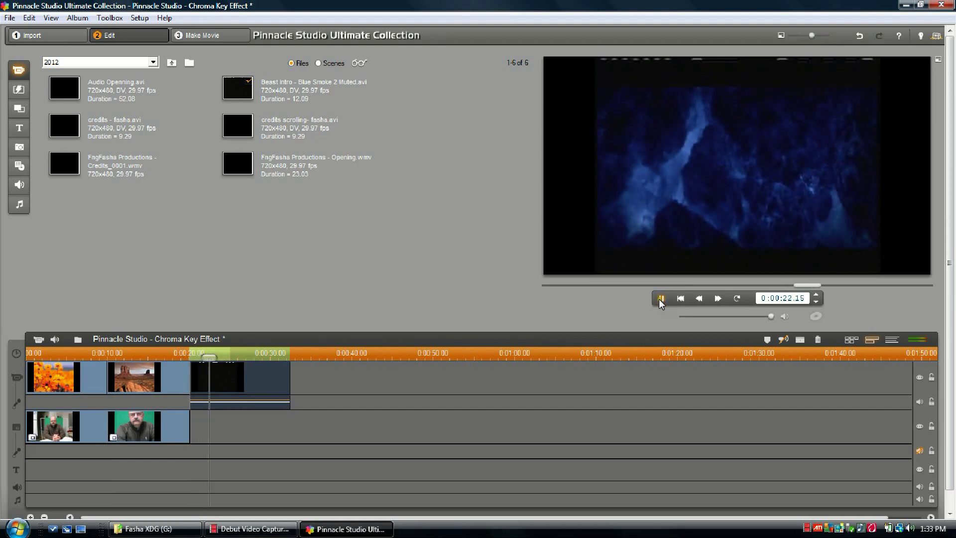
pyautogui.click(661, 299)
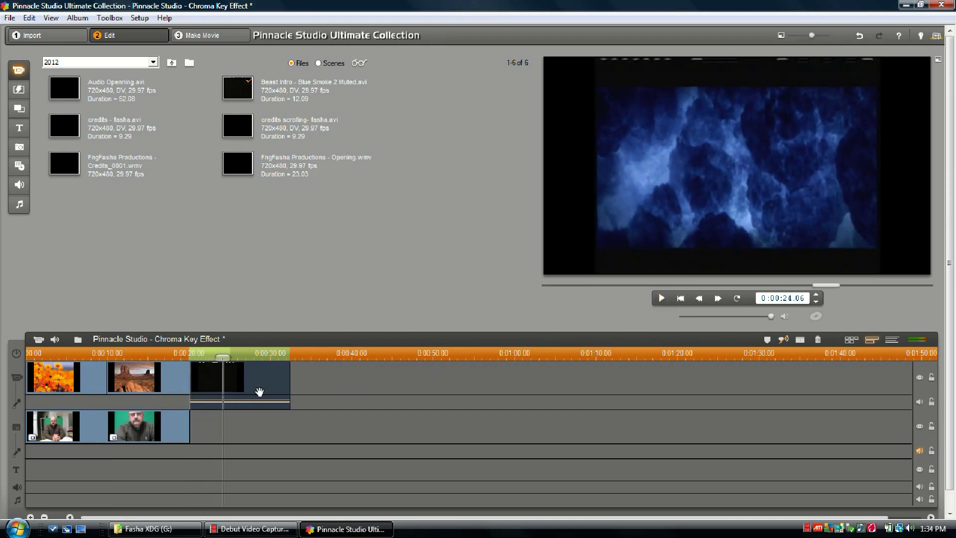
# - Copy the second green-screen clip and paste it onto the overlay track at 0:00:20, above the blue smoke
pyautogui.rightClick(147, 428)
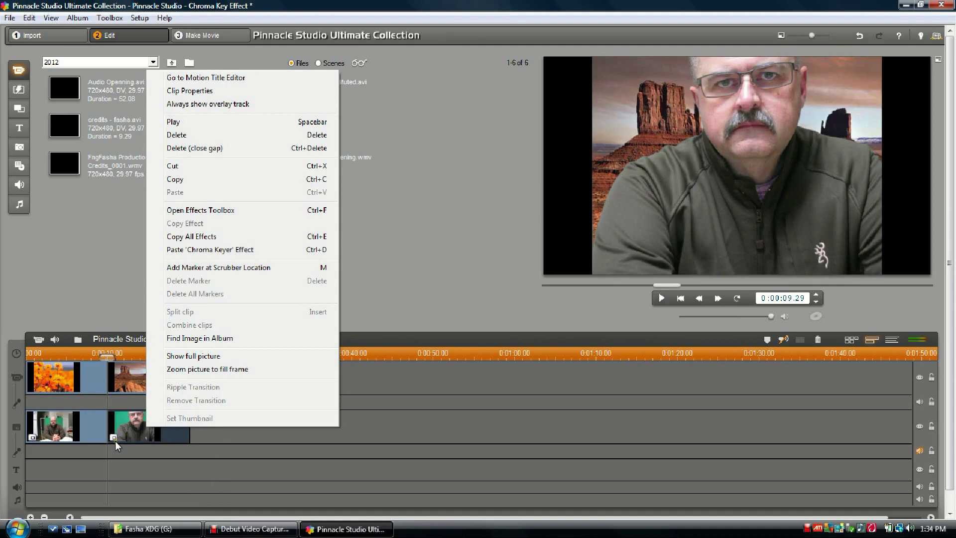
pyautogui.click(195, 180)
pyautogui.rightClick(236, 427)
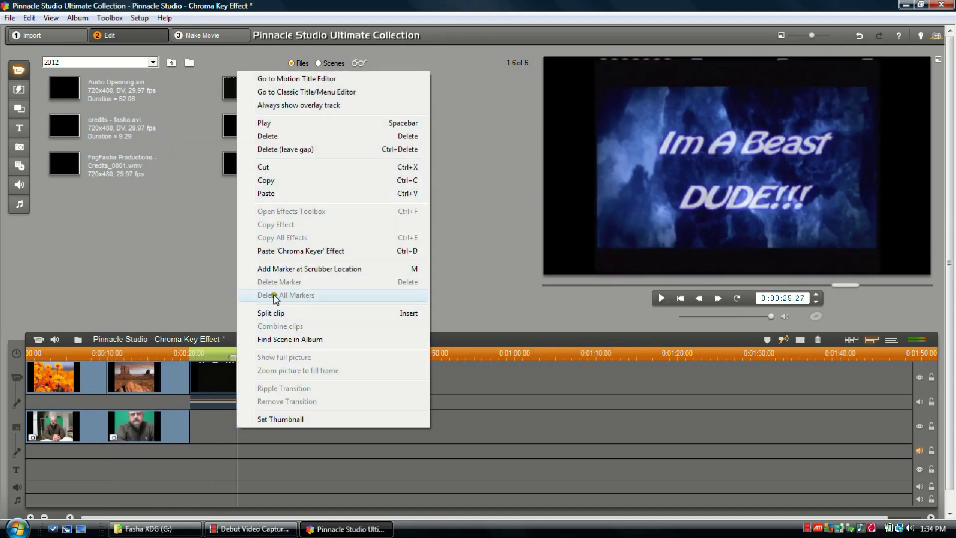
pyautogui.click(297, 193)
pyautogui.moveTo(288, 427); pyautogui.dragTo(241, 446)
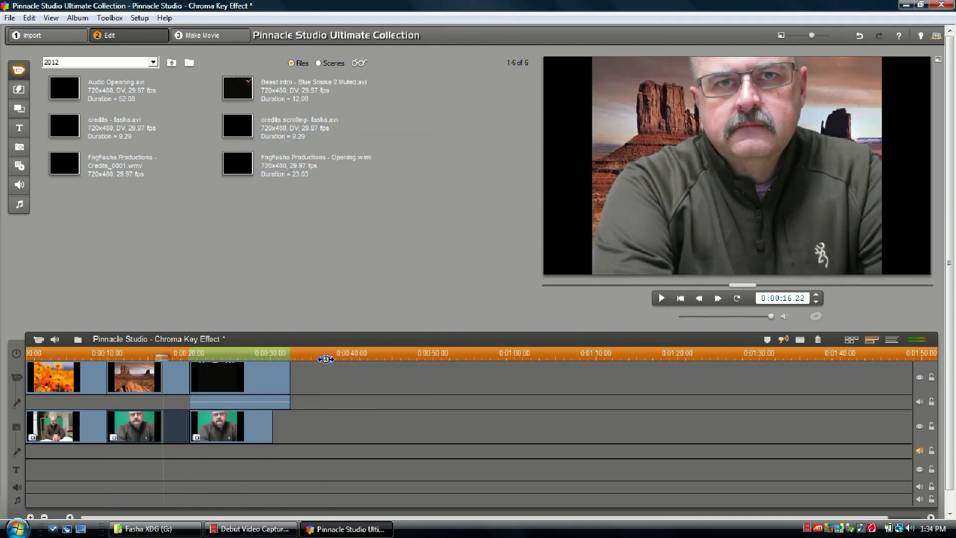
# - Play back the keyed composite, then return the playhead to 0:00:19.07
pyautogui.click(661, 298)
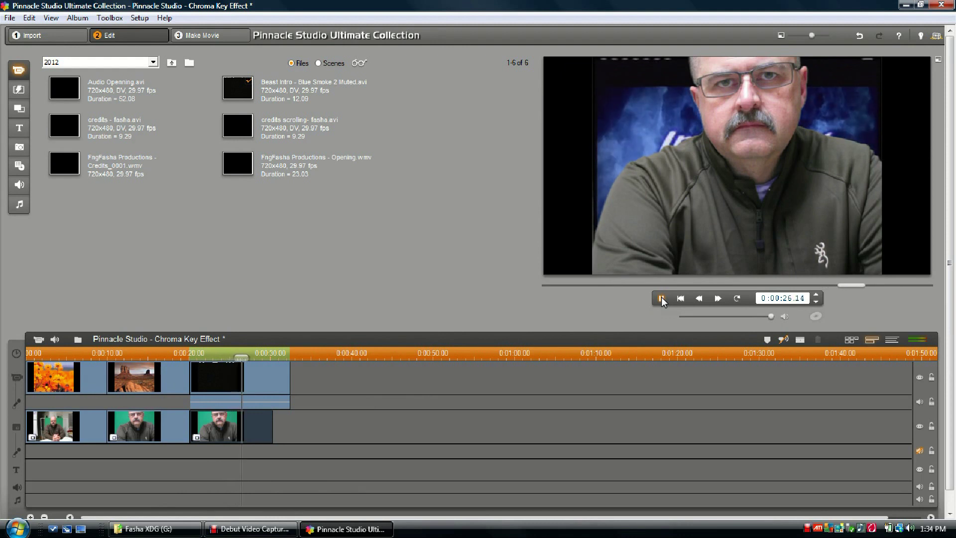
pyautogui.click(661, 298)
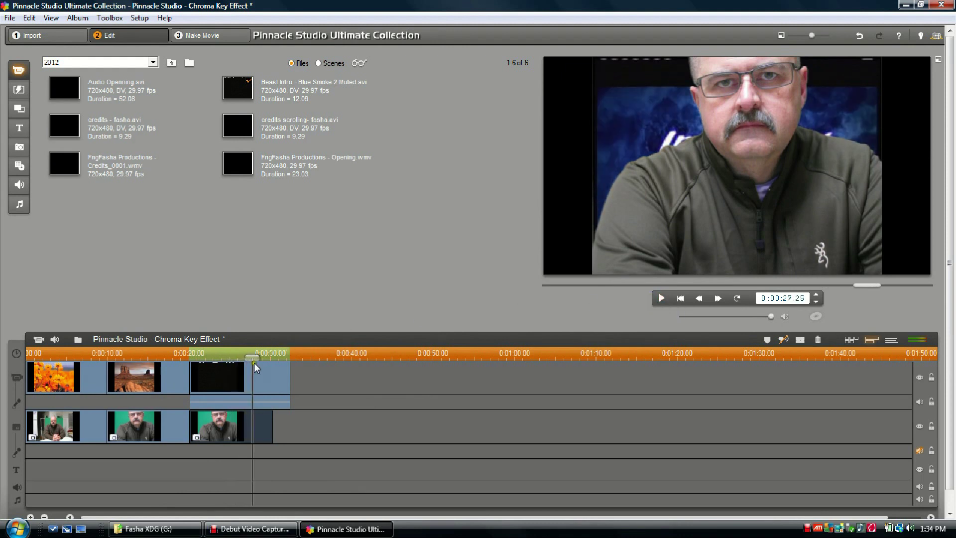
pyautogui.moveTo(258, 357); pyautogui.dragTo(185, 353)
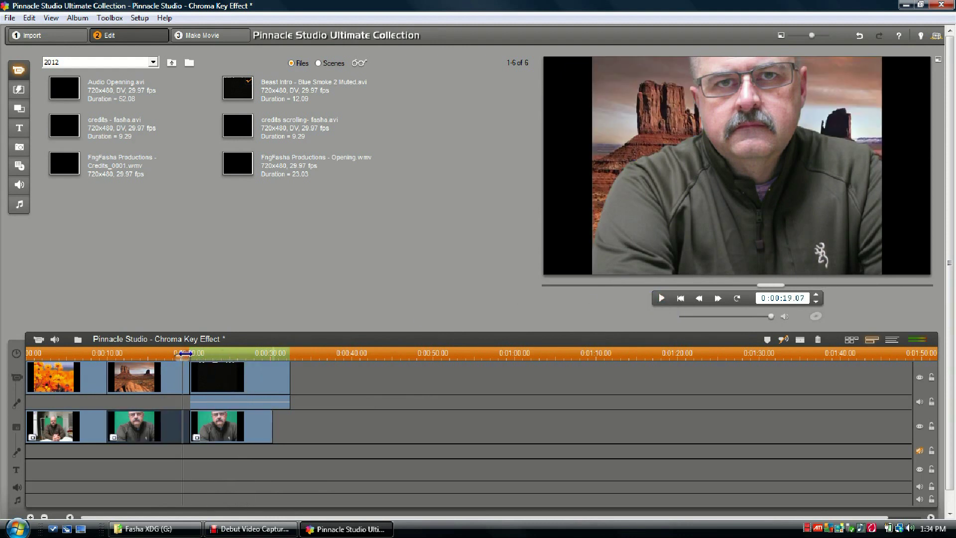